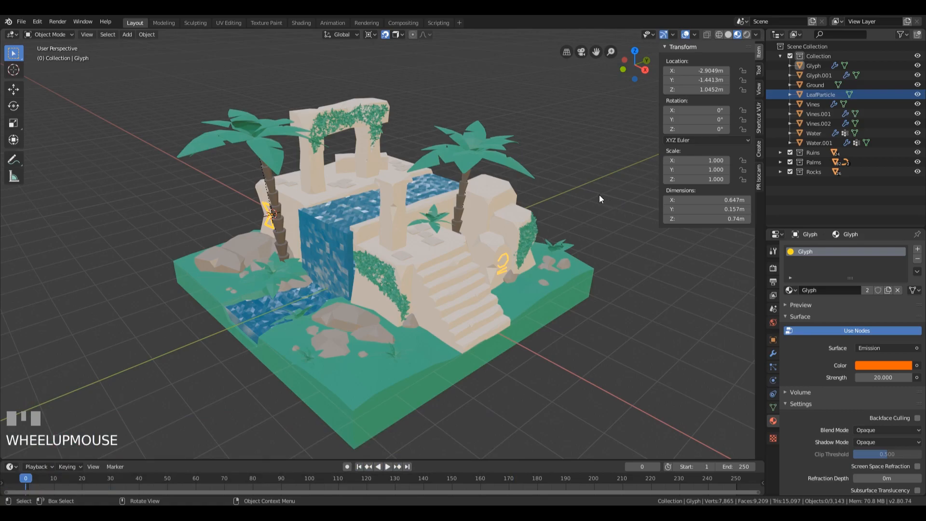
Try the TrueIsocam and GameIsocam isometric camera presets on the scene and undo each one.
left_click(758, 179)
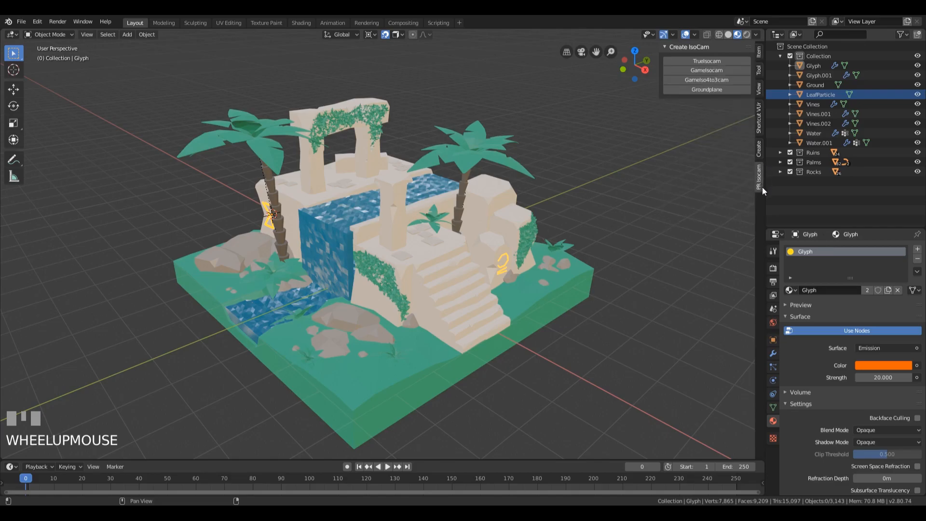
left_click(725, 63)
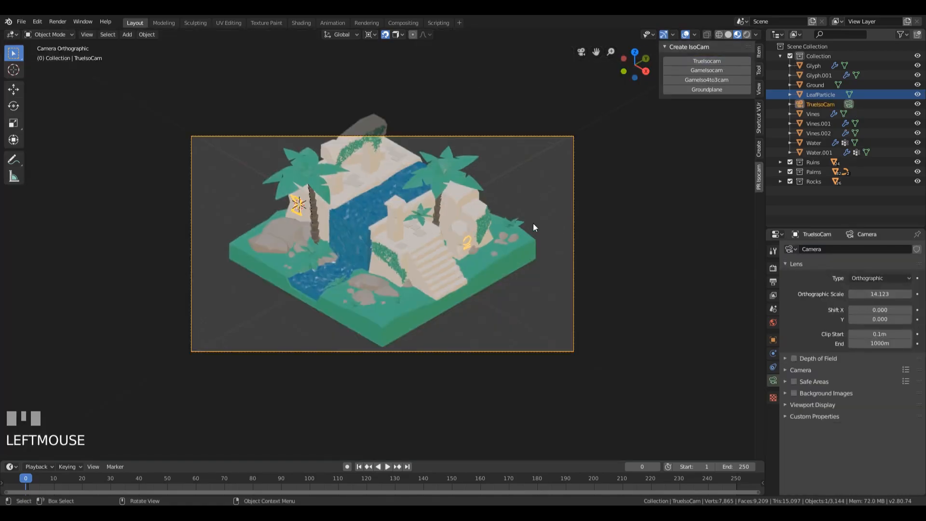
key("ctrl+z")
left_click(708, 71)
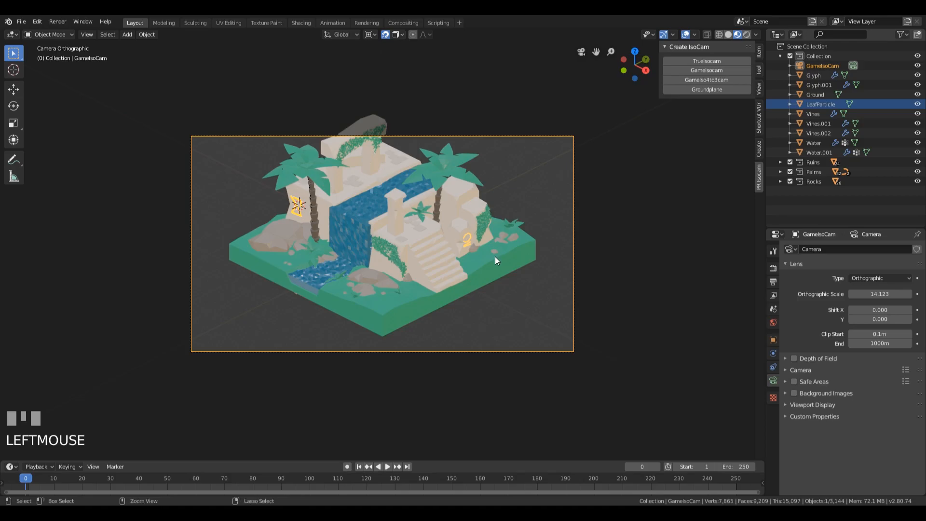
key("ctrl+z")
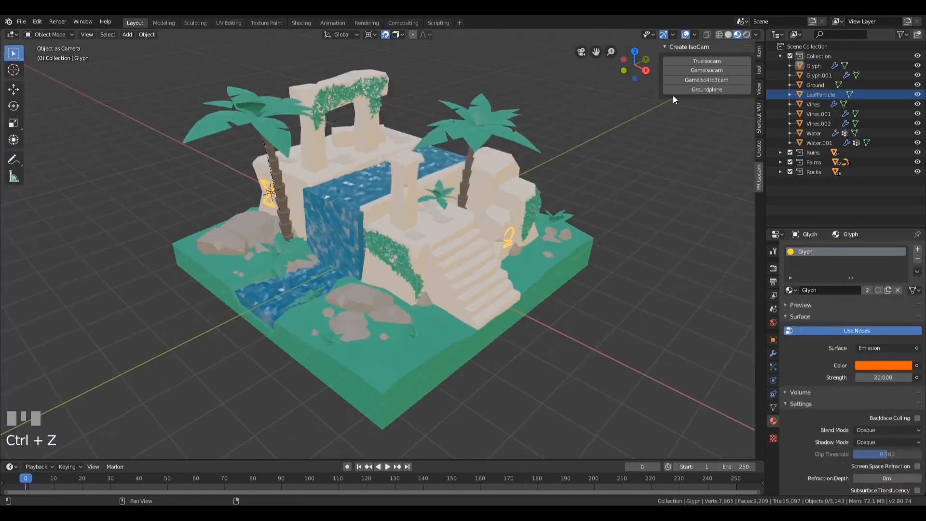
left_click(714, 61)
key("ctrl+z")
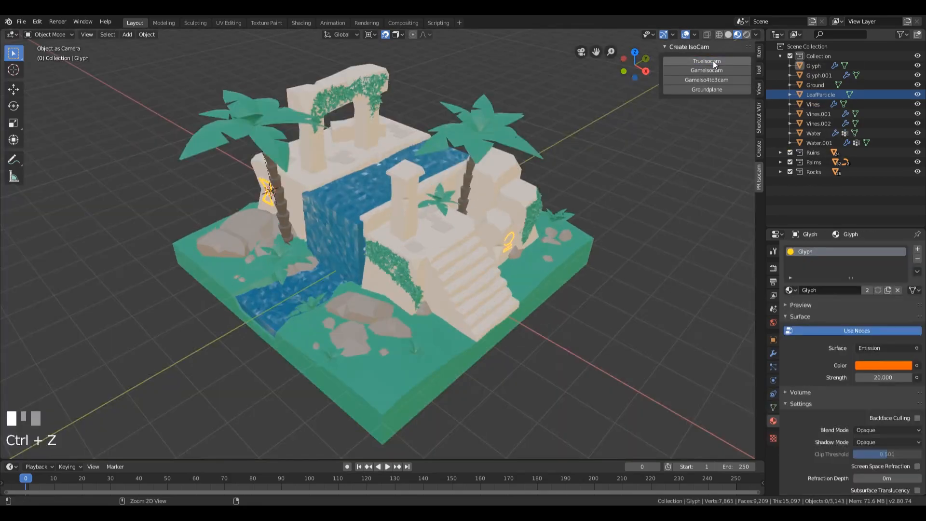
left_click(708, 70)
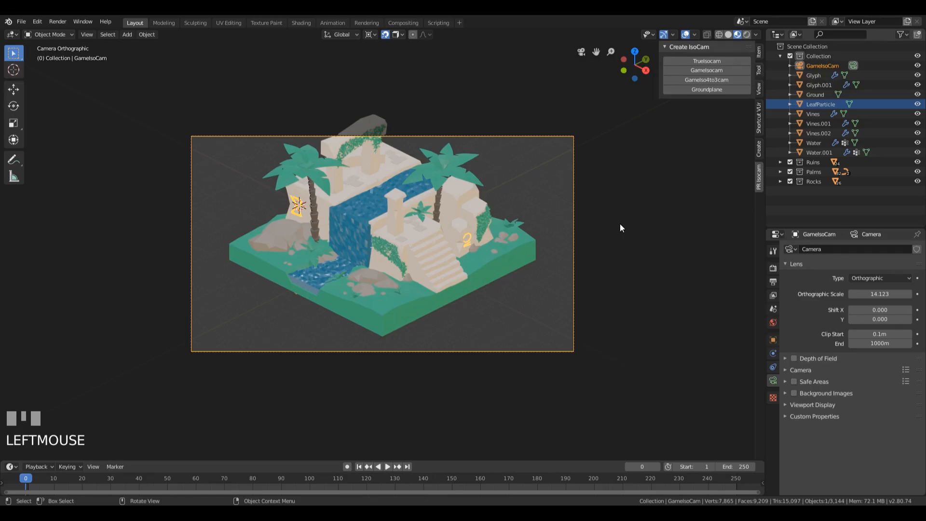
key("ctrl+z")
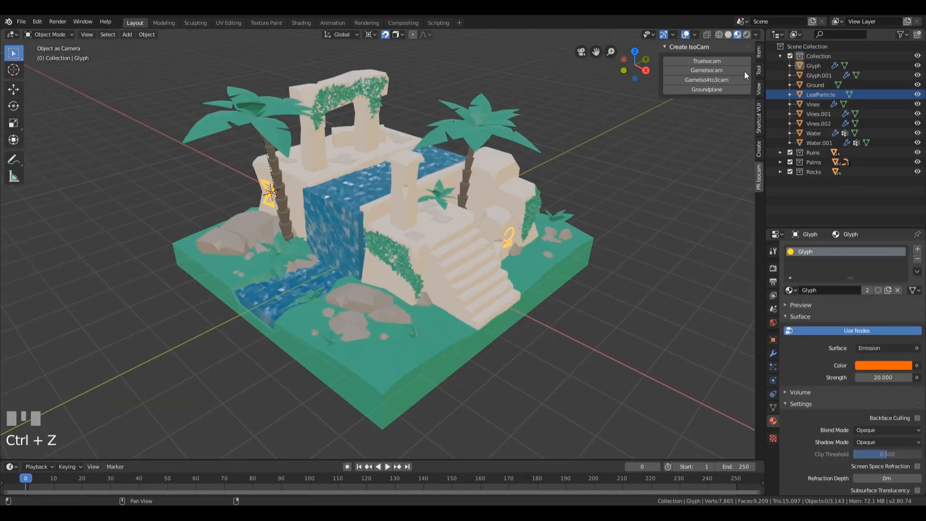
Reset the 3D cursor to the world origin and add a regular camera there.
left_click(758, 57)
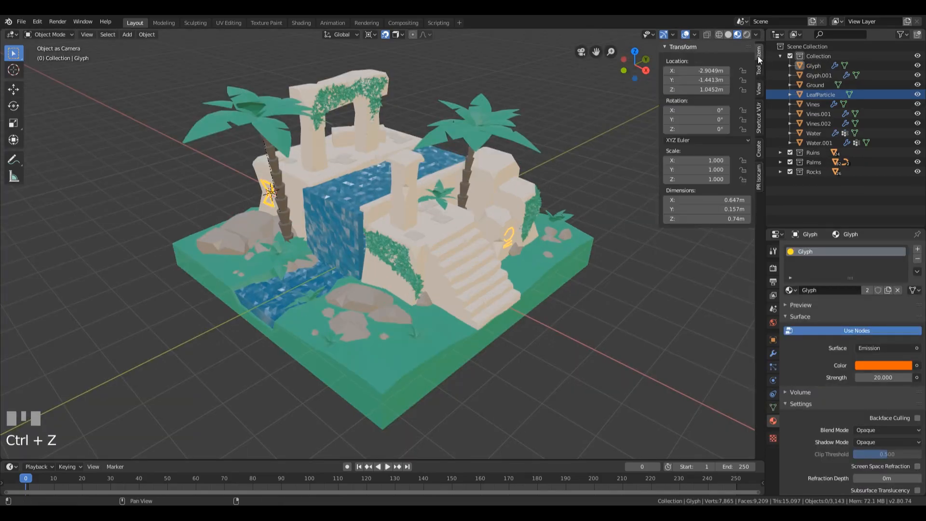
scroll(418, 235, "down", 2)
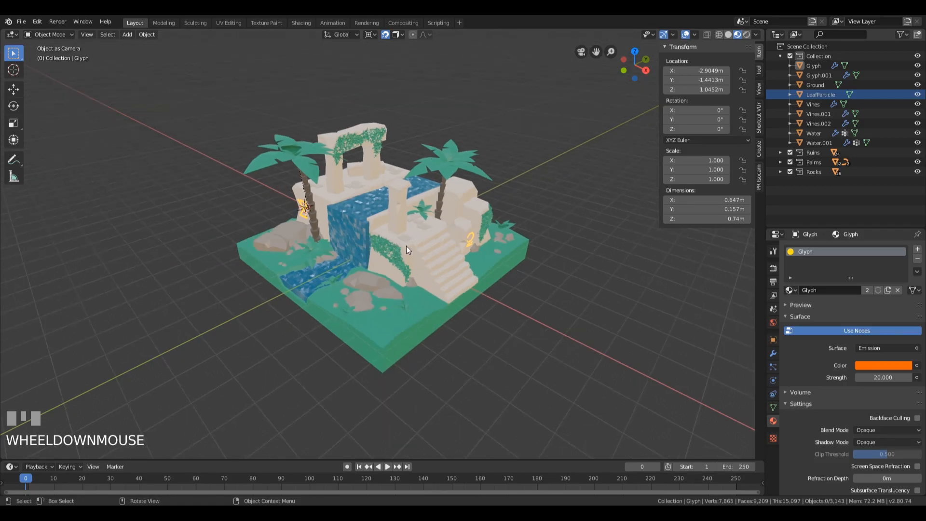
key("shift+c")
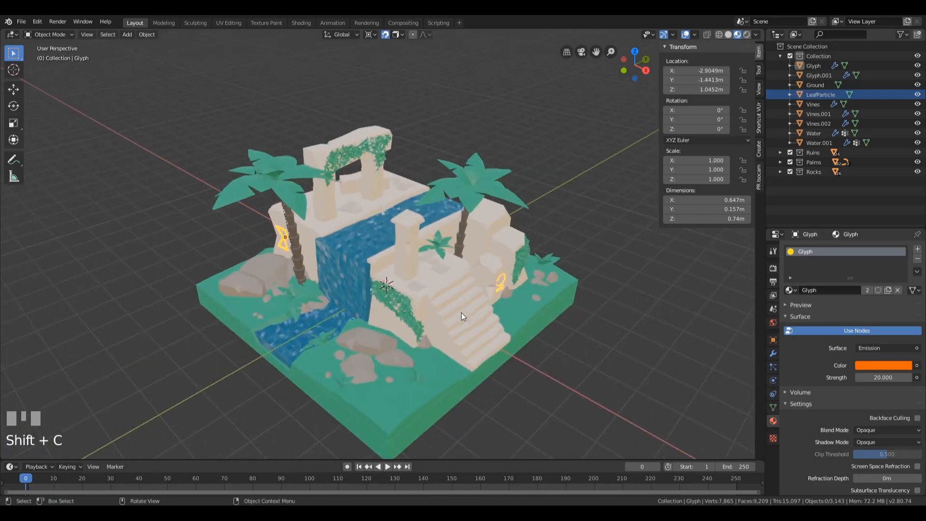
key("shift+a")
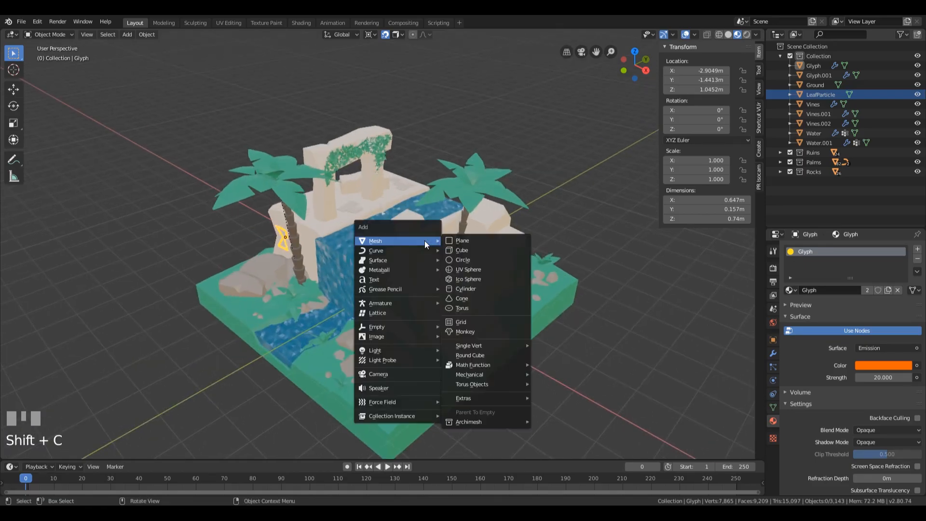
left_click(383, 374)
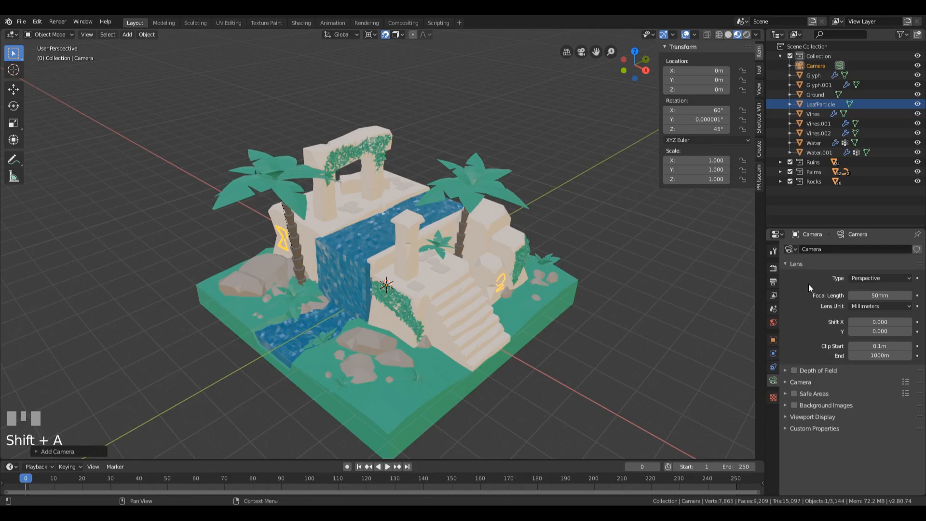
Make the new camera orthographic with an orthographic scale of 14.123.
left_click(873, 278)
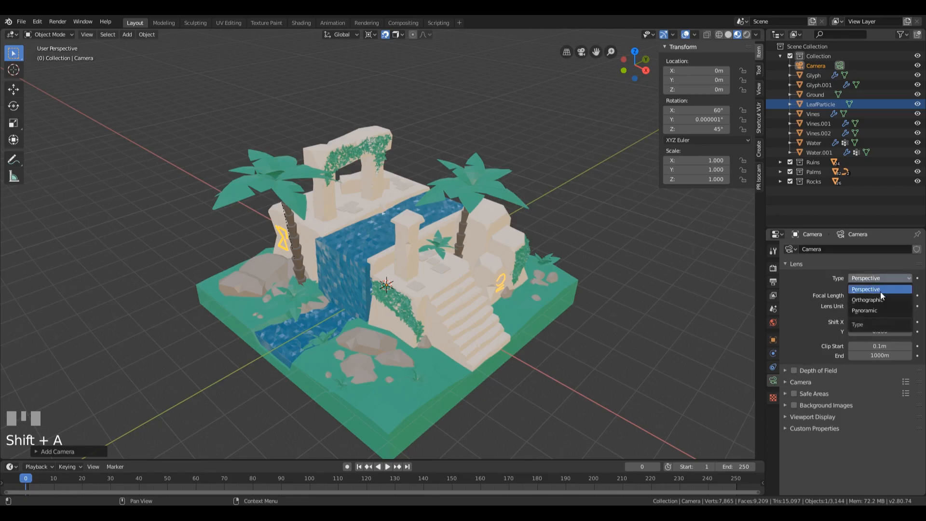
left_click(879, 299)
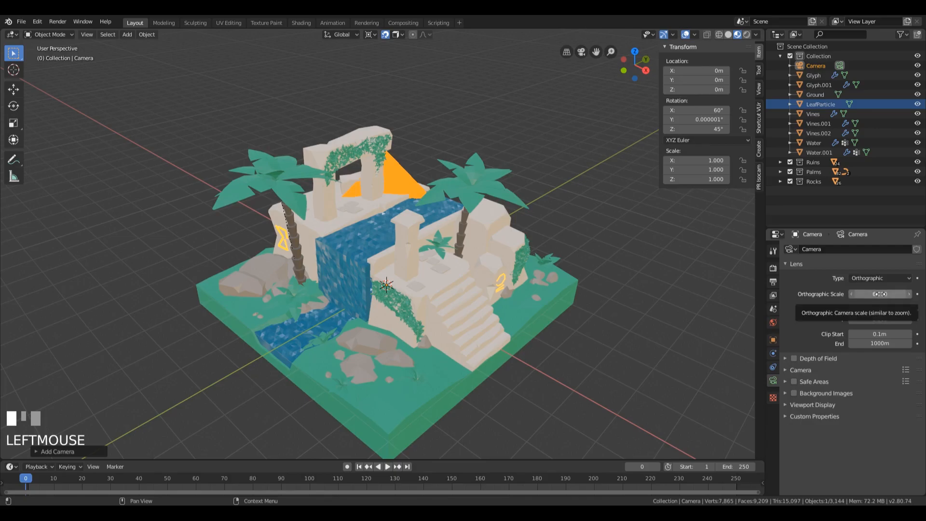
left_click(880, 293)
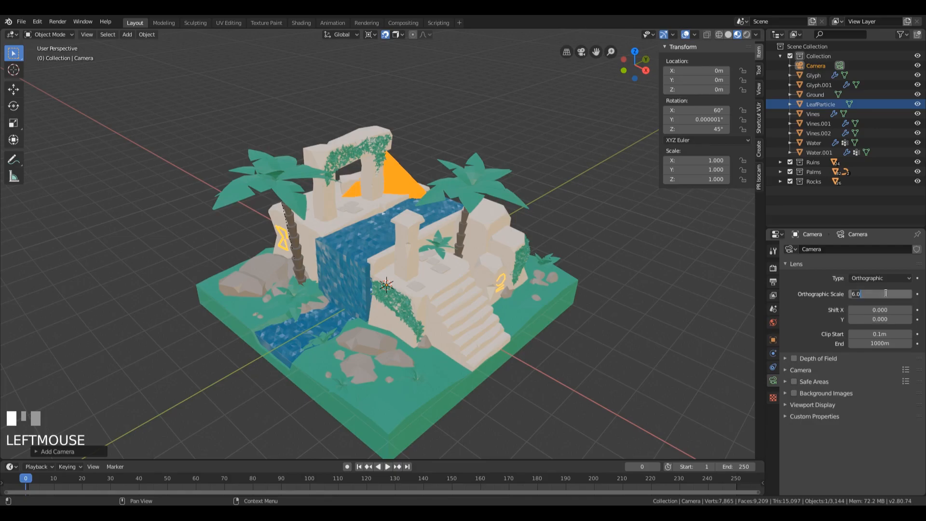
type("14.123")
key("KP_Enter")
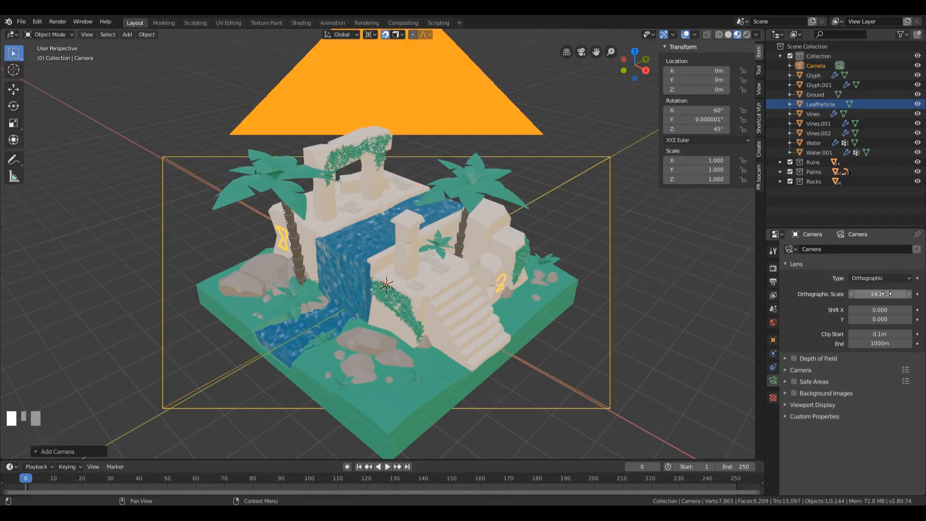
Set the camera's location to X 30.609 m, Y -30.609 m and Z 30.609 m.
middle_click_drag(579, 304, 509, 300)
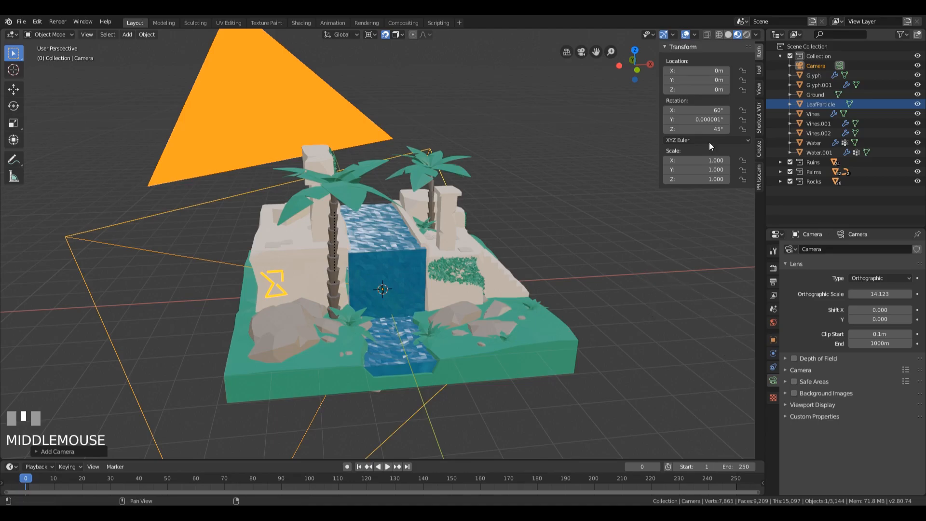
left_click(708, 70)
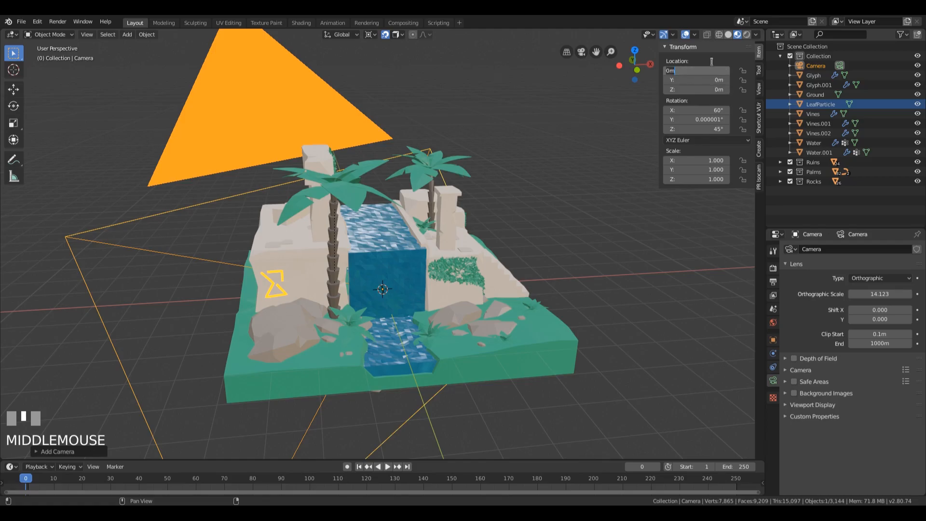
type("30.609")
key("KP_Enter")
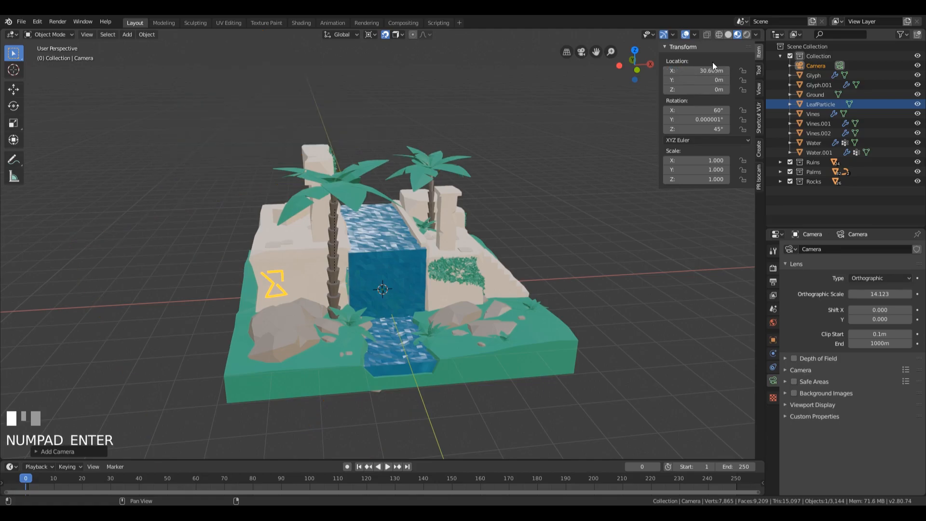
left_click(710, 80)
type("-30.609")
key("KP_Enter")
left_click(708, 87)
type("30.609")
key("KP_Enter")
Check the camera's placement relative to the diorama and set its Y rotation to 0°.
scroll(528, 207, "down", 5)
scroll(528, 206, "down", 5)
middle_click_drag(487, 235, 549, 165)
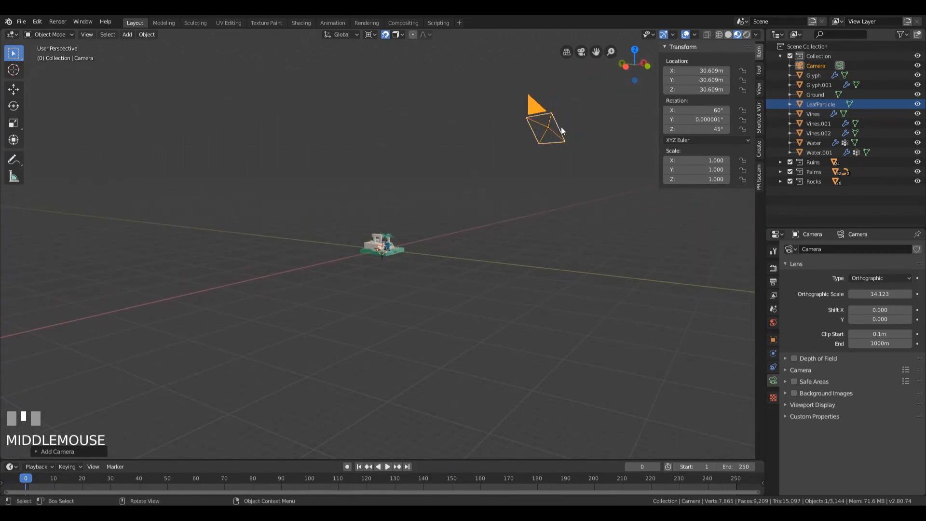
mouse_move(470, 212)
middle_mouse_down()
mouse_move(490, 206)
mouse_move(465, 209)
middle_mouse_up()
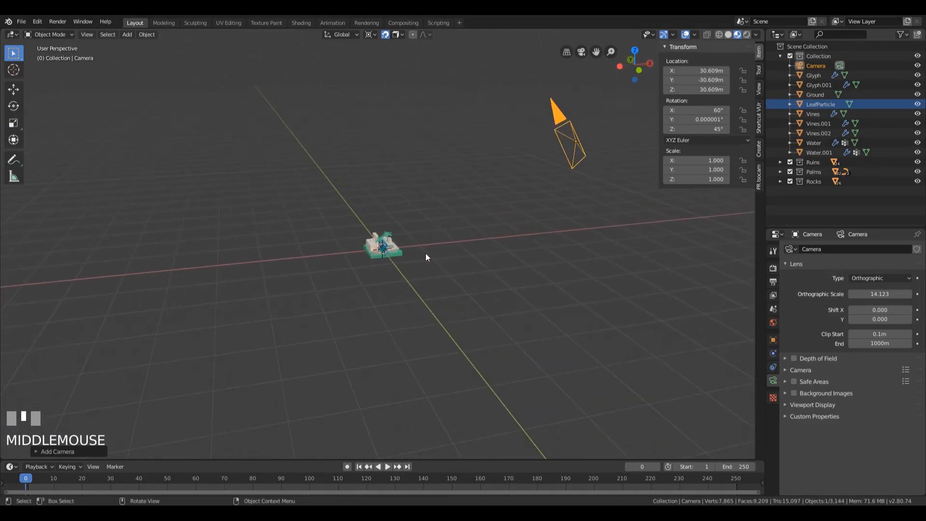
scroll(425, 255, "up", 5)
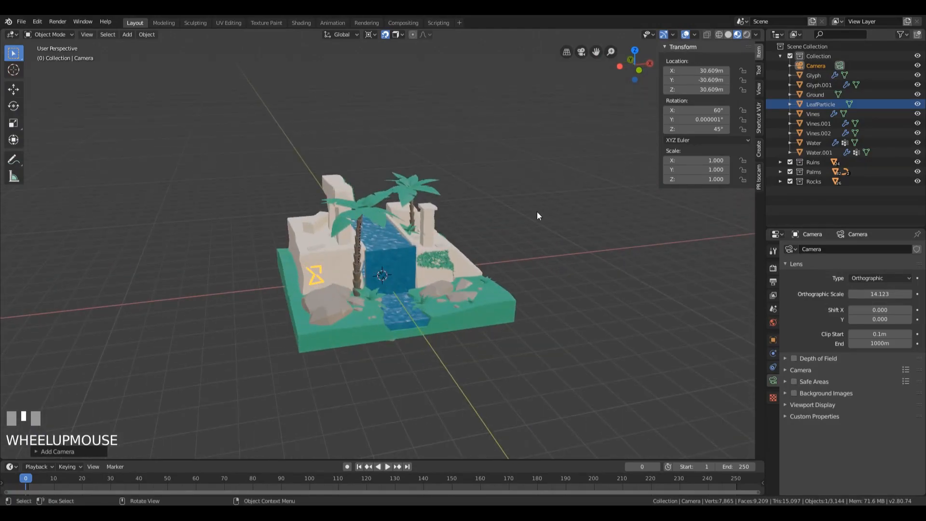
left_click(711, 117)
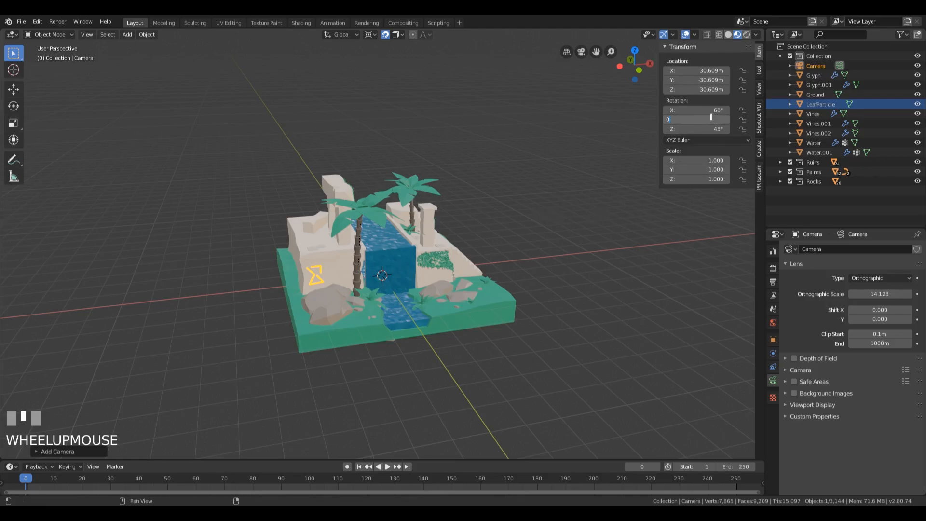
key("KP_Enter")
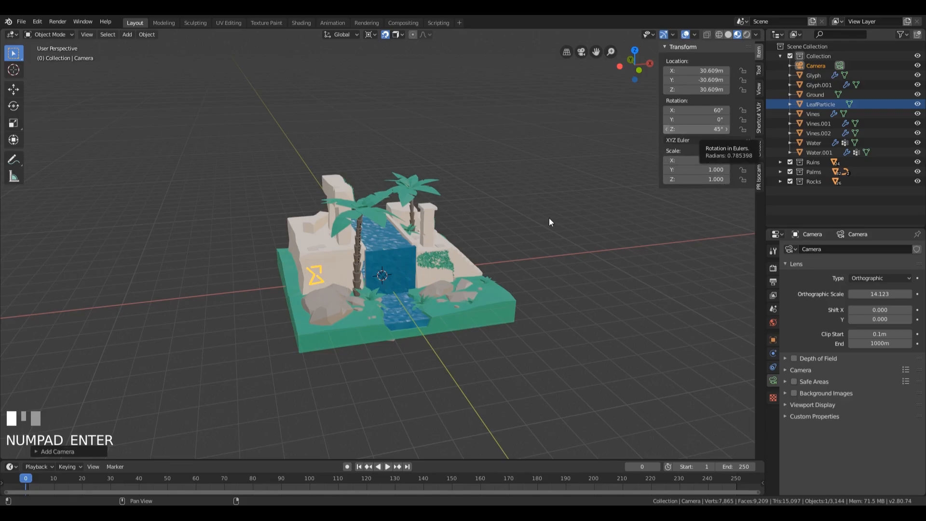
Look through the camera and lower its Z location to 25.729 m to centre the diorama in the frame.
key("KP_0")
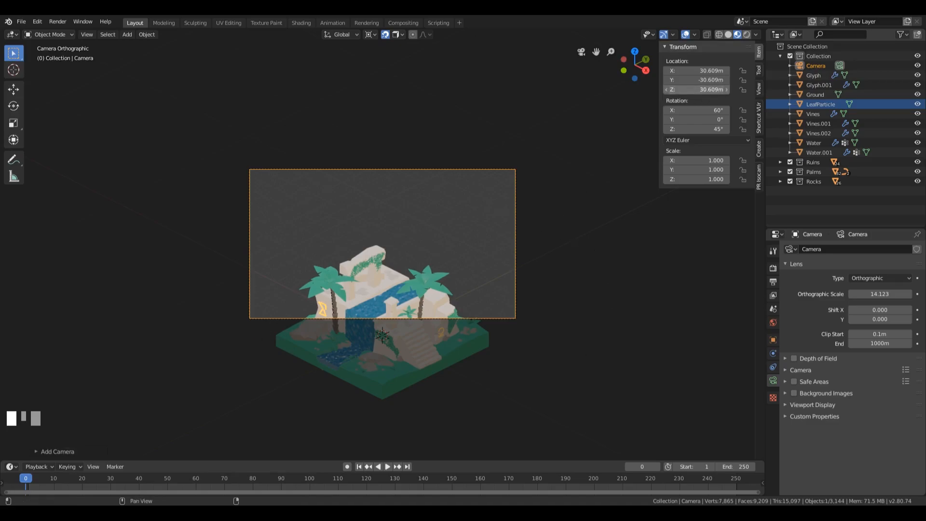
left_click_drag(698, 89, 578, 89)
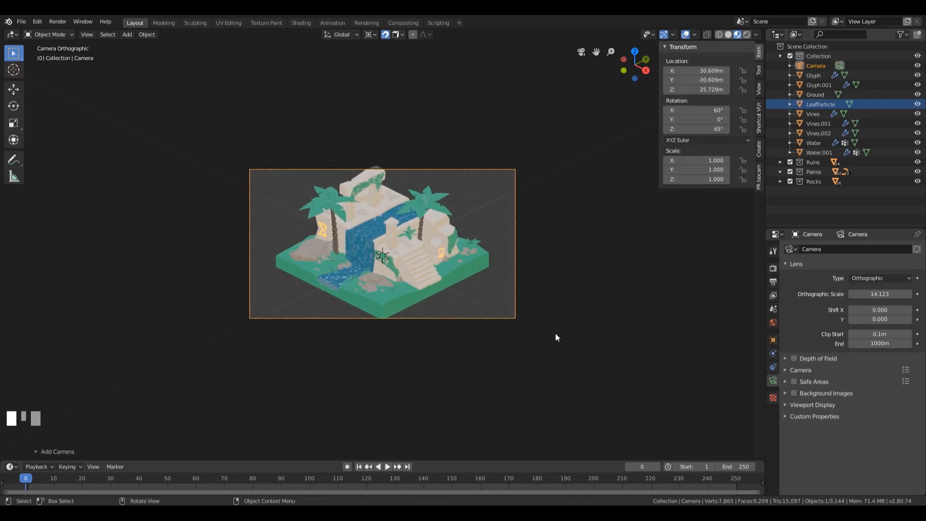
scroll(536, 313, "up", 3)
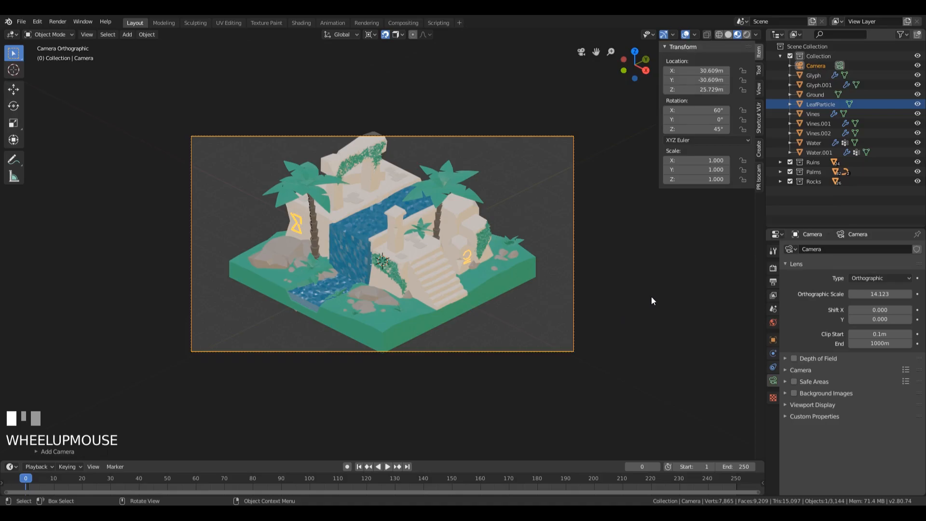
Try larger orthographic scales of 15.123 and 17.523 for the camera and undo both changes.
left_click_drag(873, 295, 879, 294)
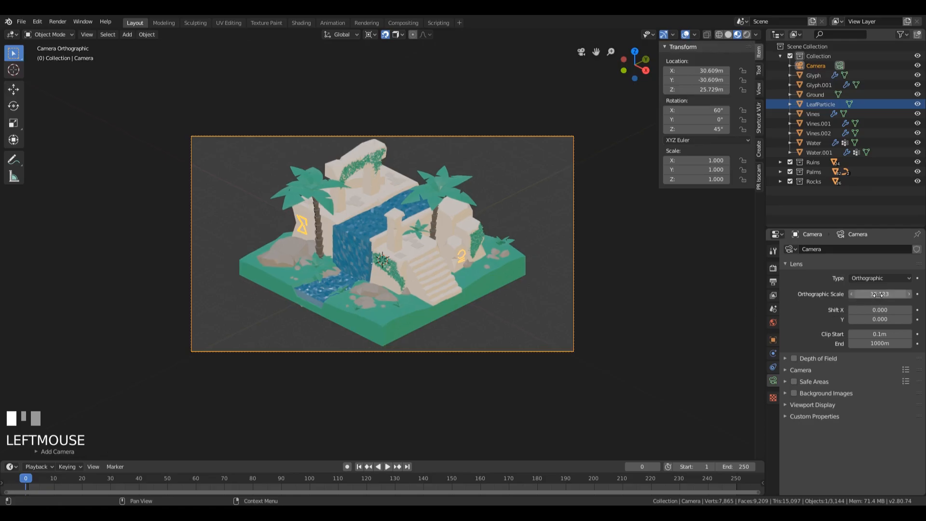
mouse_move(880, 293)
left_mouse_down()
mouse_move(901, 294)
mouse_move(893, 294)
left_mouse_up()
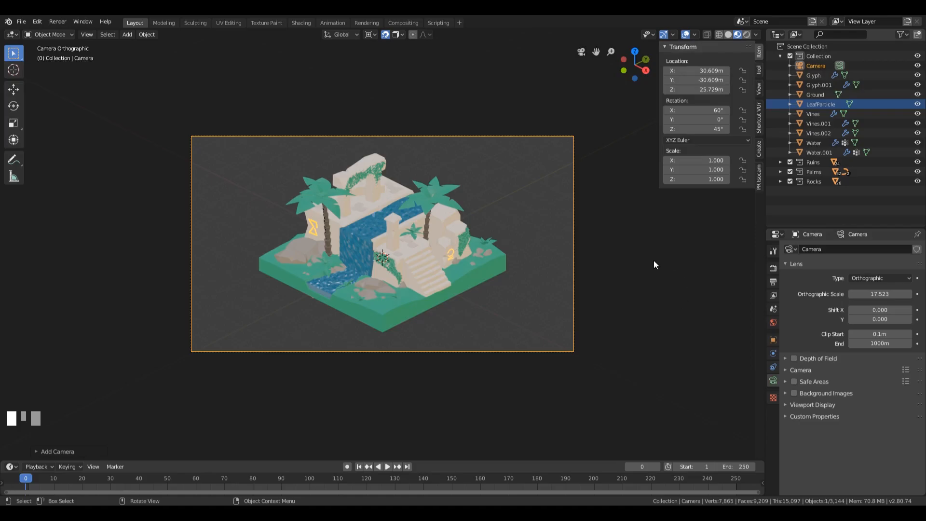
key("ctrl+z")
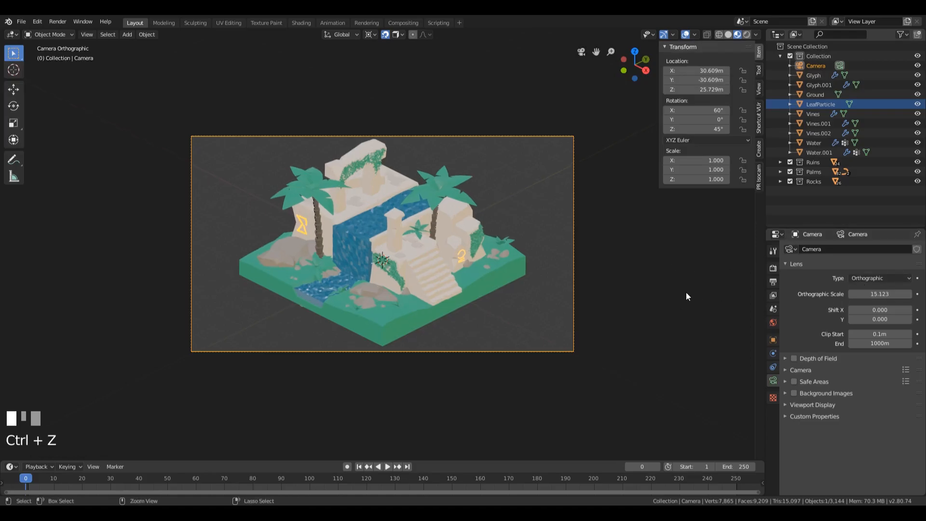
key("ctrl+z")
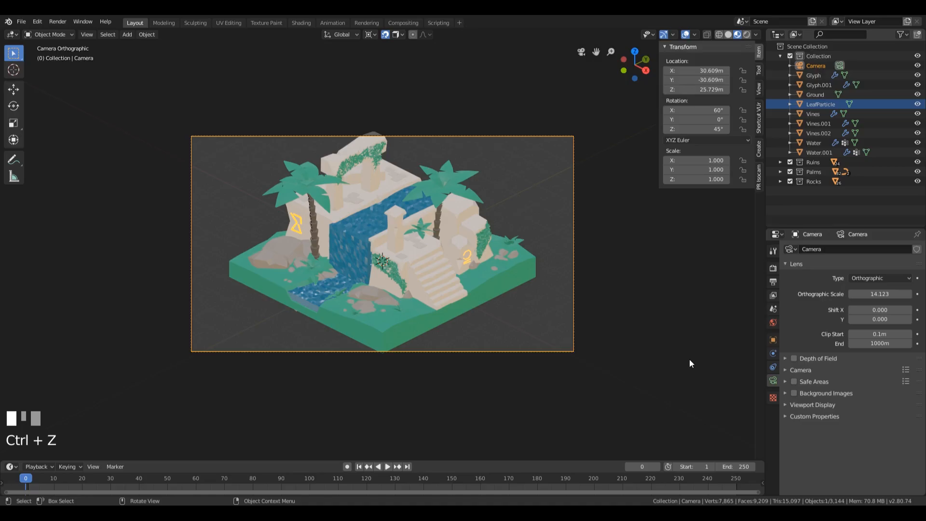
Set the output resolution to 1600 px by 1200 px.
left_click(773, 283)
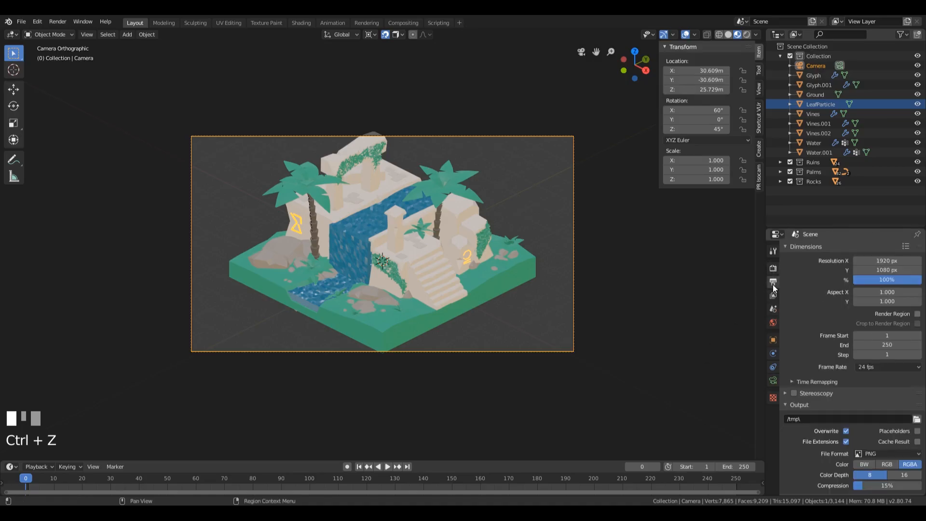
left_click(883, 260)
type("1600")
key("Tab")
type("120")
key("KP_Enter")
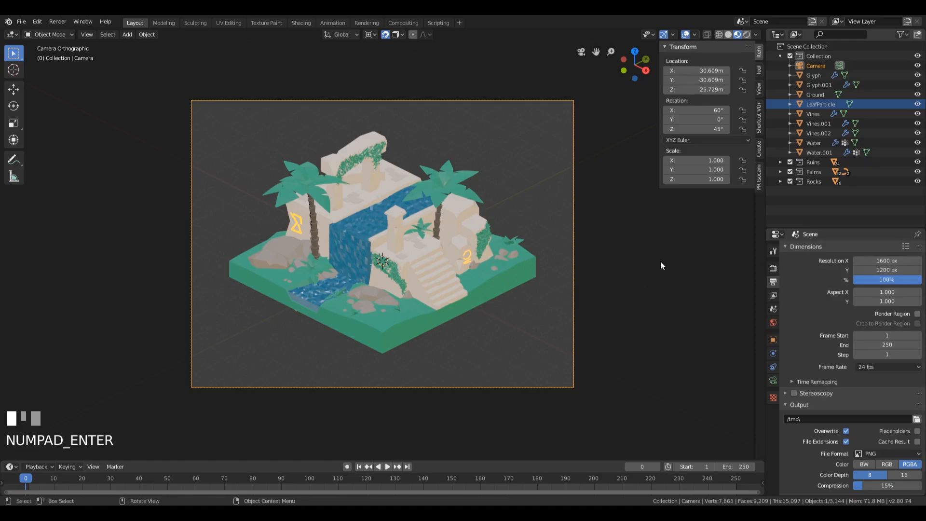
scroll(607, 301, "down", 3)
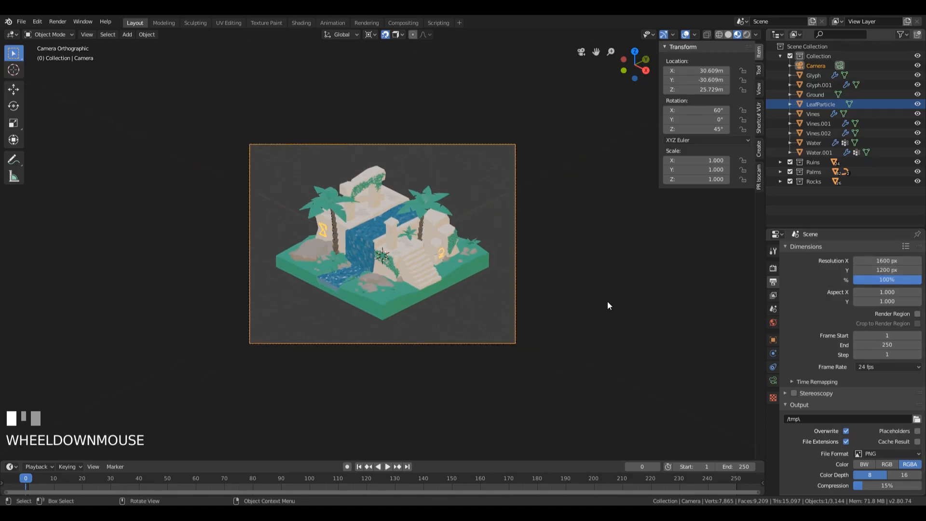
scroll(559, 272, "up", 3)
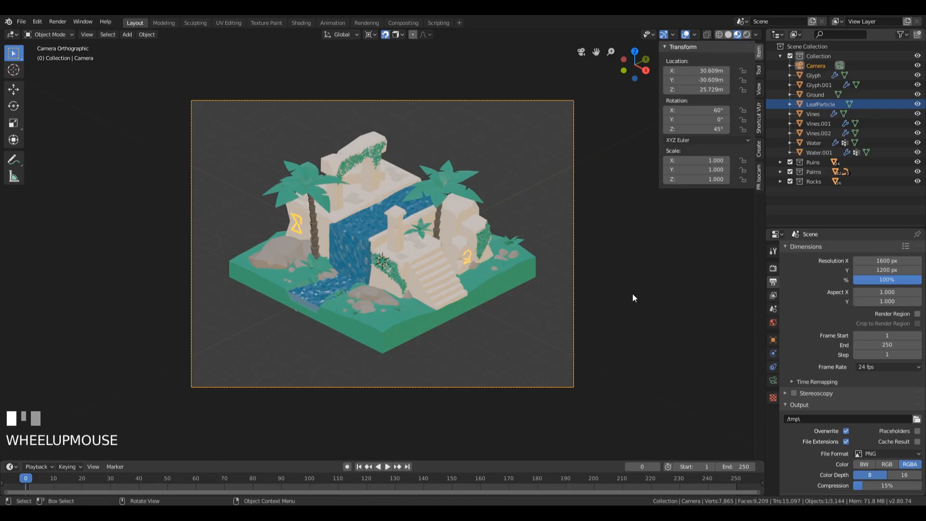
scroll(611, 280, "down", 3)
scroll(597, 294, "up", 4)
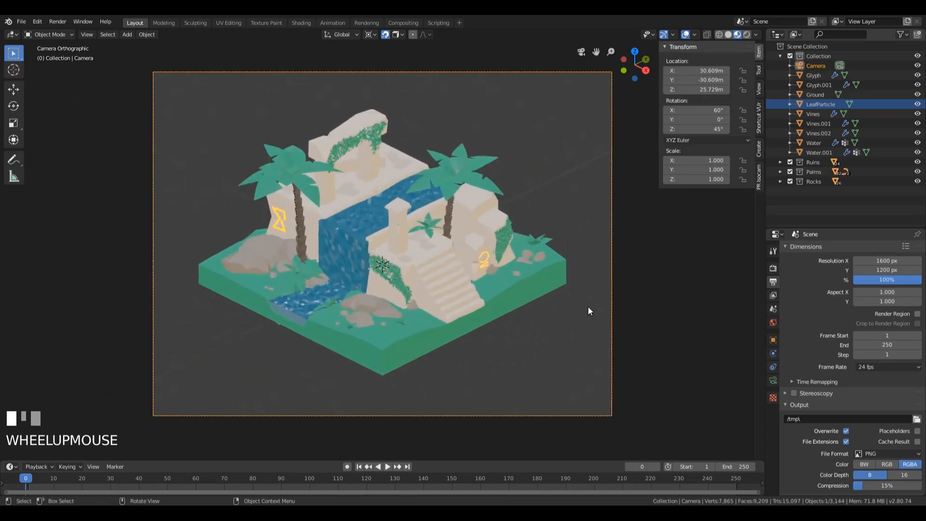